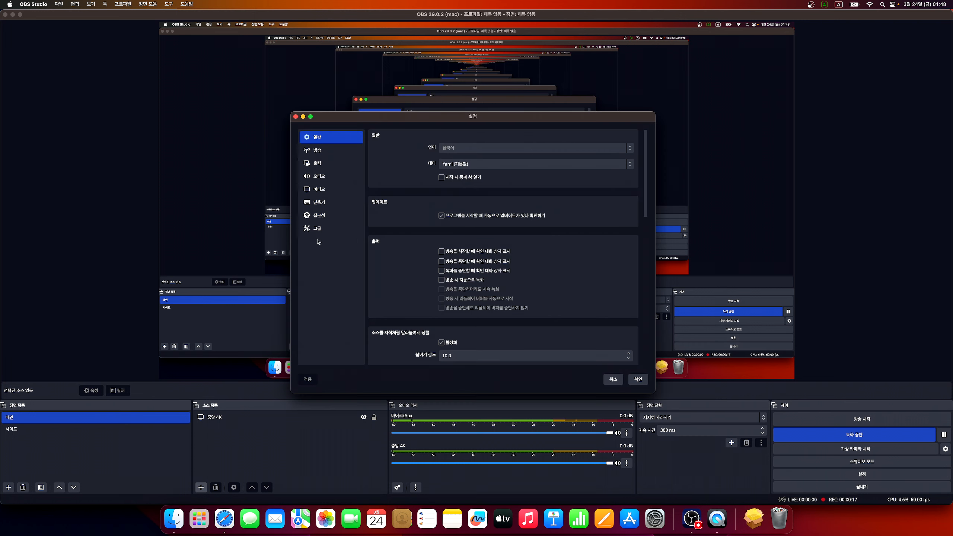
- Review the advanced settings for video colour, recording, stream delay, automatic reconnect and network
click(318, 231)
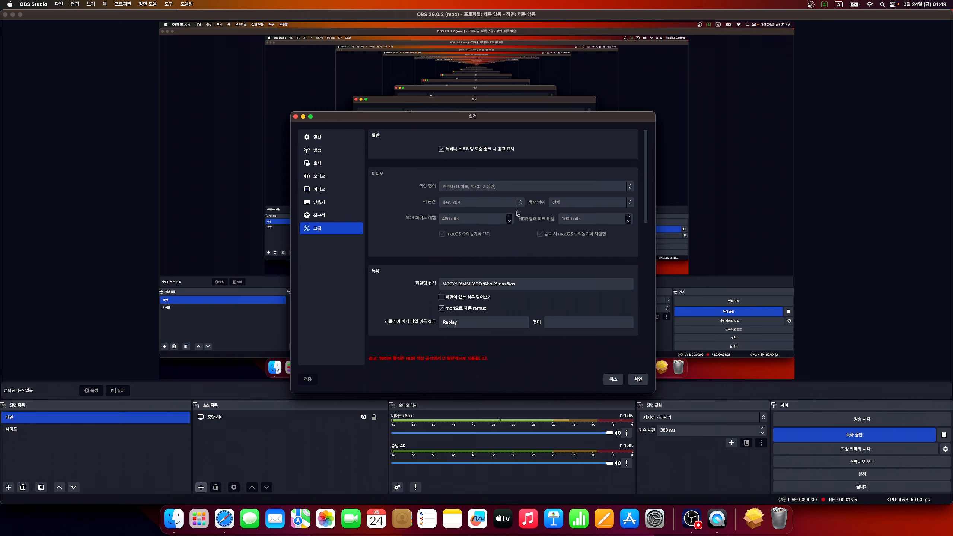
scroll(394, 242, down, 5)
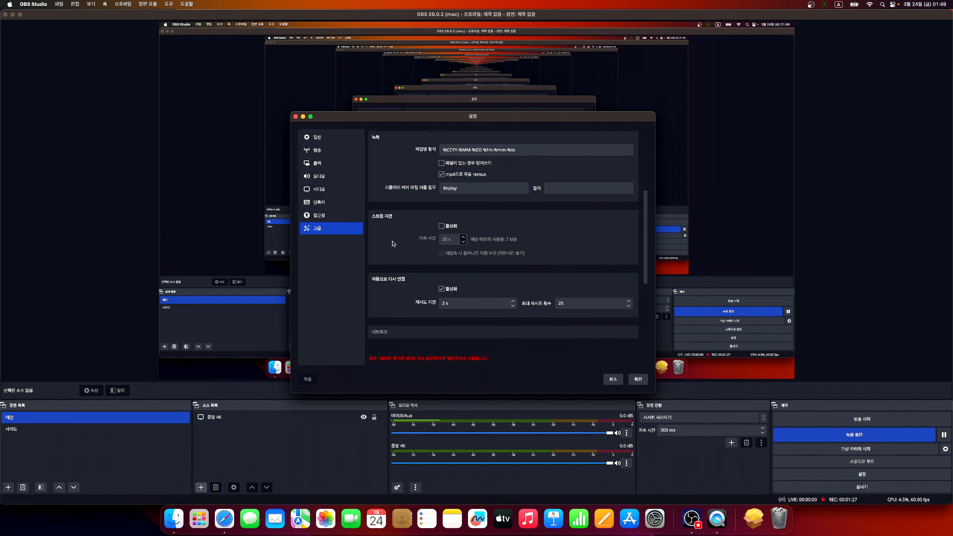
scroll(393, 243, down, 3)
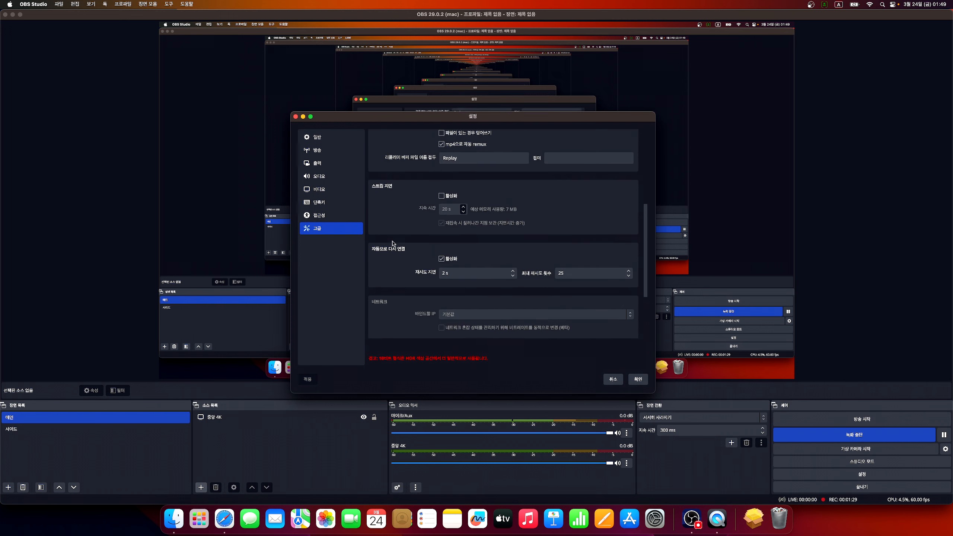
scroll(393, 243, up, 7)
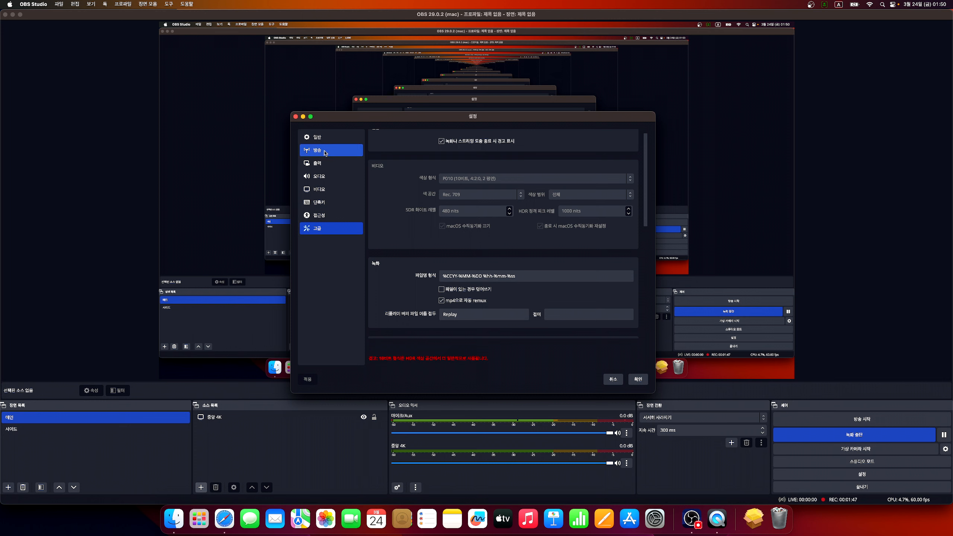
- Show the video resolution settings and check the LG HDR 4K monitor's scaled resolution in the macOS System Settings display options
click(322, 192)
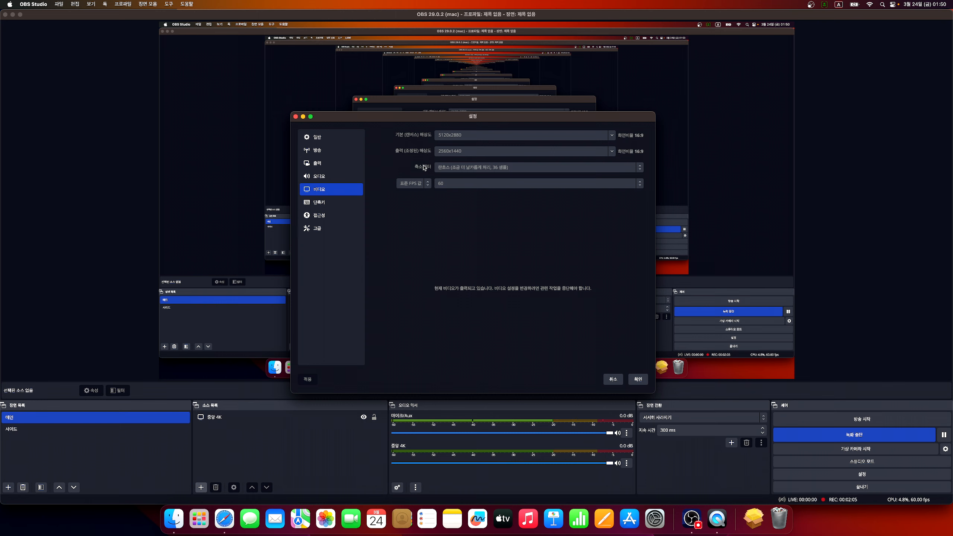
click(655, 519)
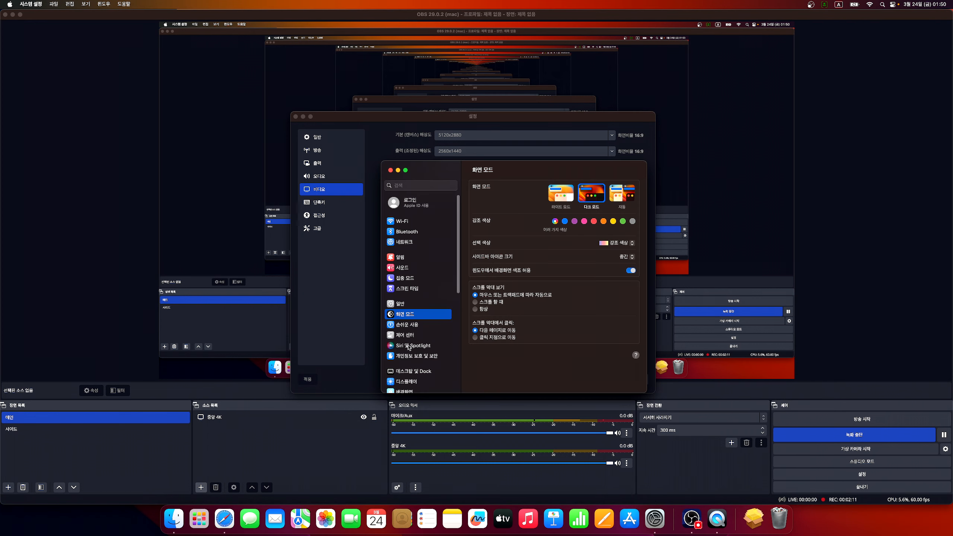
click(407, 382)
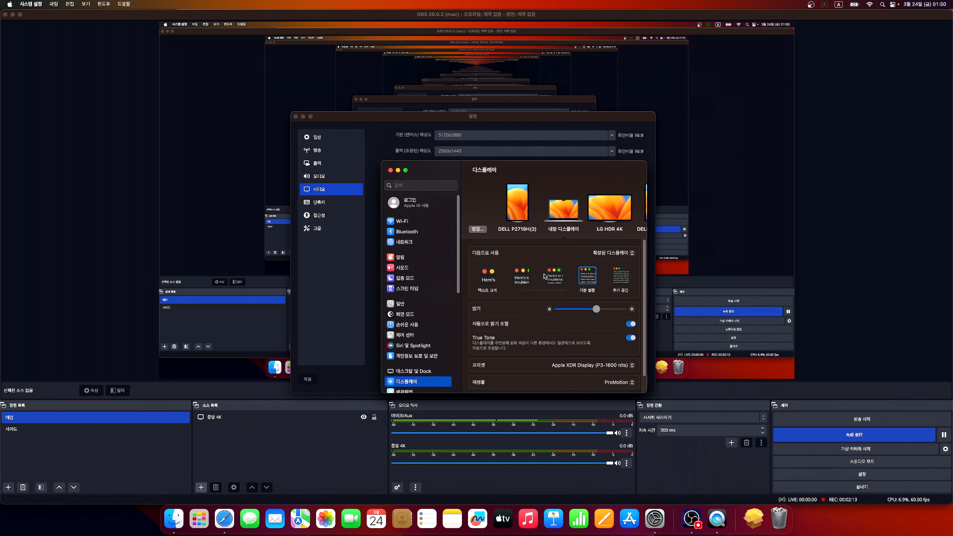
scroll(562, 212, right, 2)
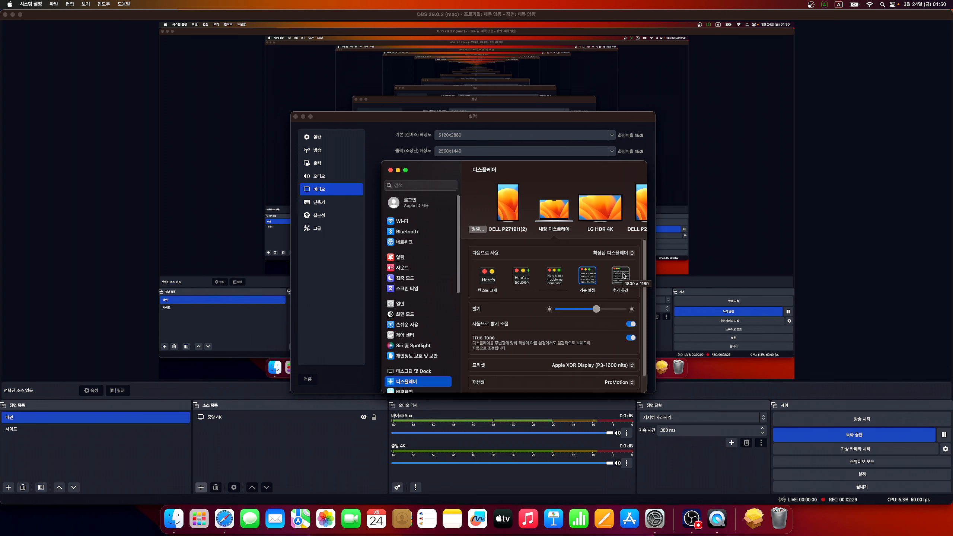
click(601, 208)
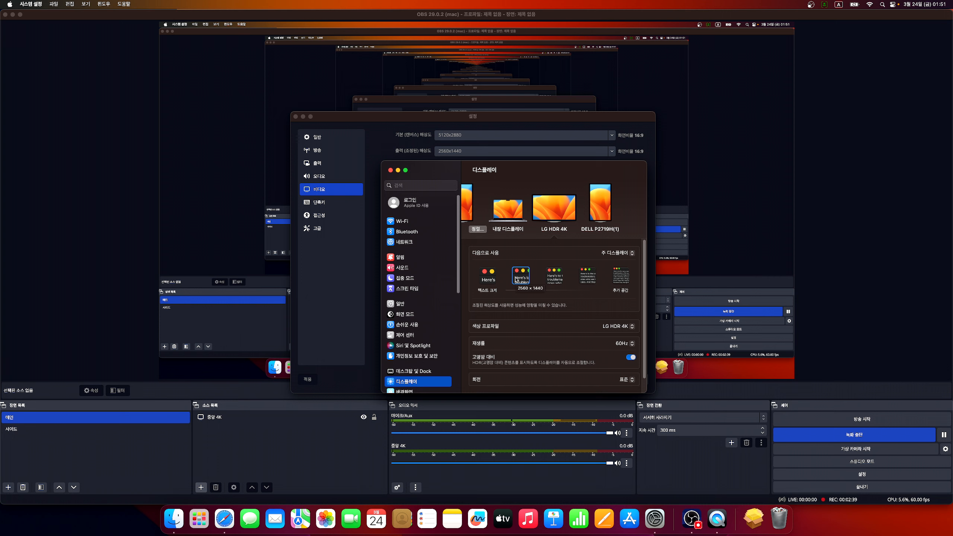
click(390, 171)
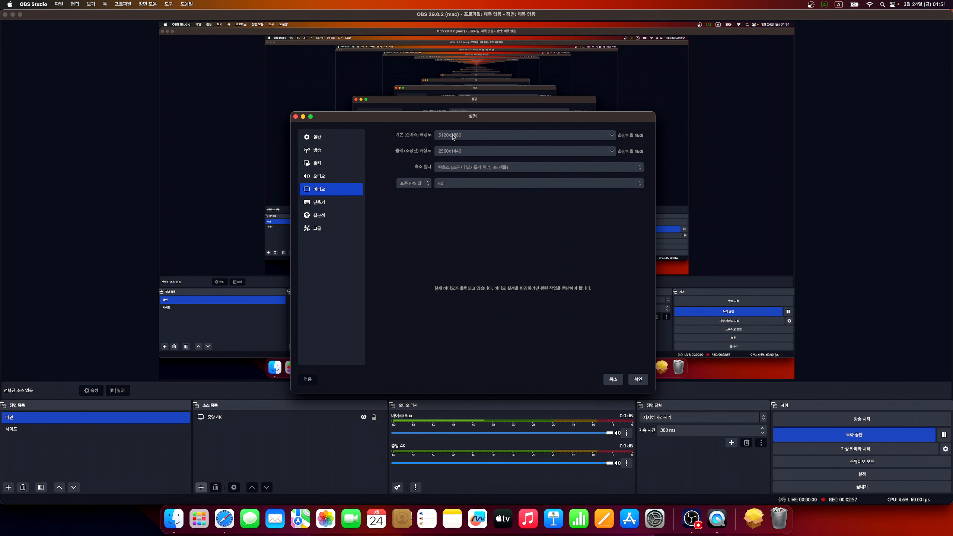
- Reopen the System Settings display options, move the window aside to uncover the OBS video settings, and close it
click(655, 518)
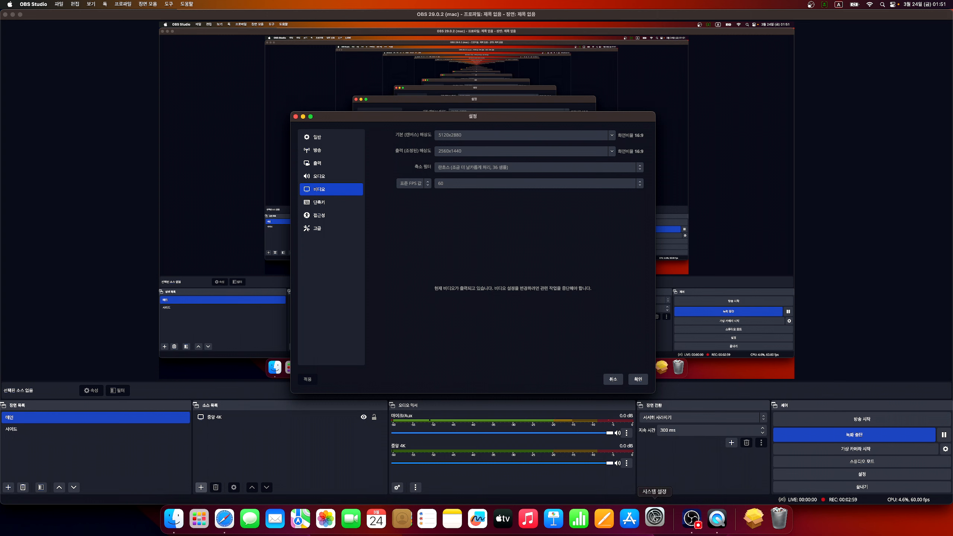
scroll(428, 326, down, 5)
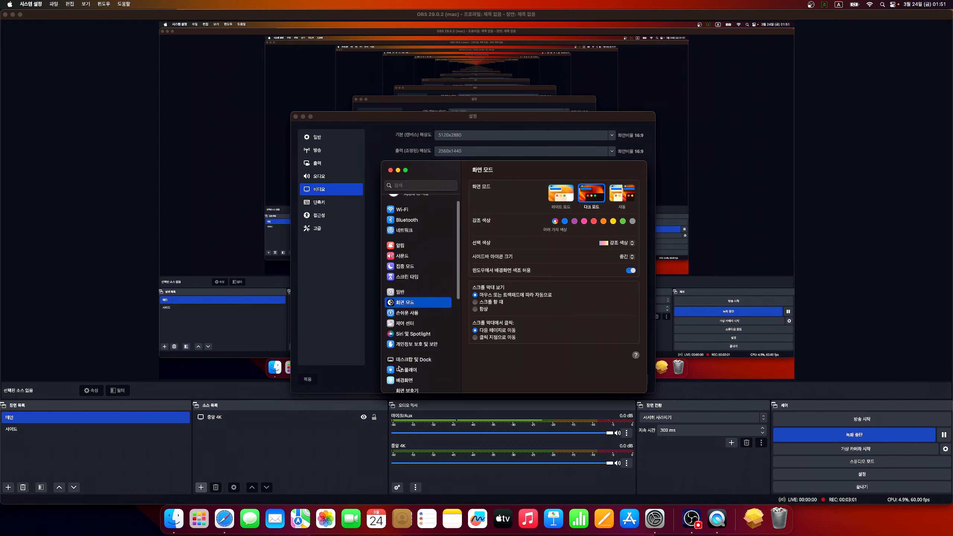
click(408, 270)
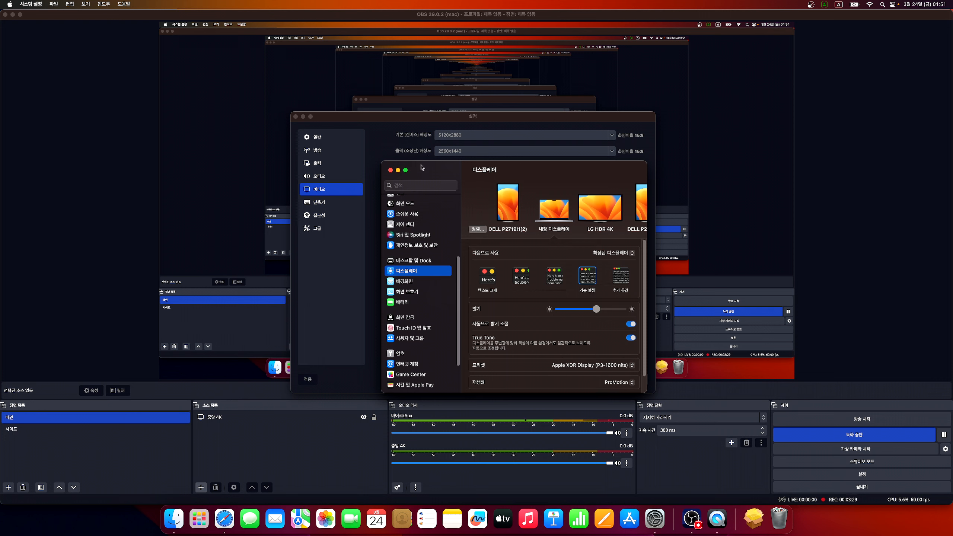
drag(399, 163, 521, 176)
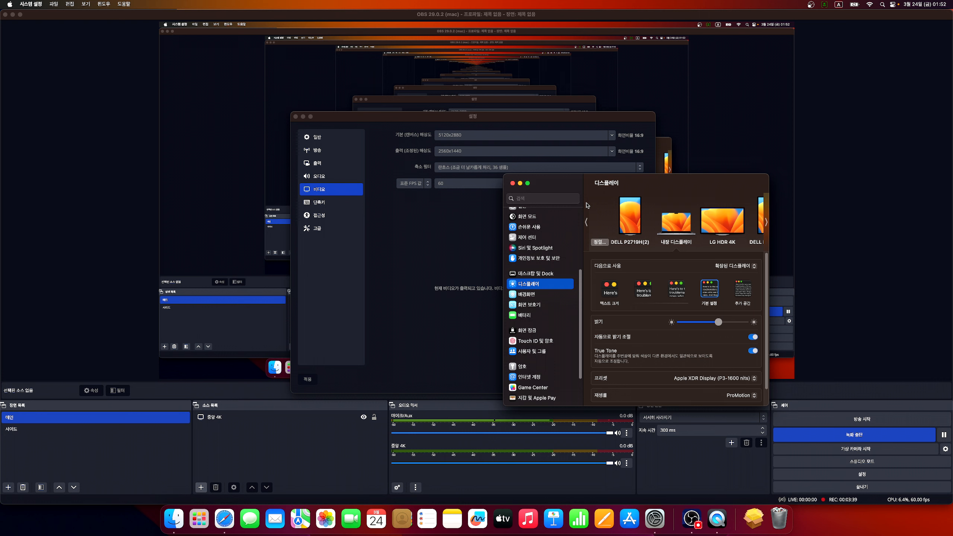
click(512, 183)
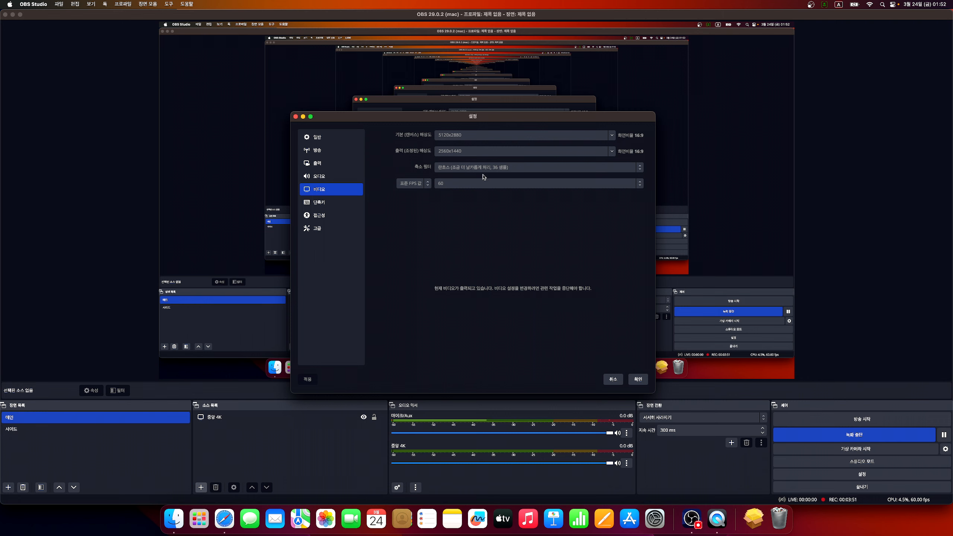
- Compare the LG HDR 4K display options in System Settings with the OBS base canvas resolution, then close System Settings
click(655, 518)
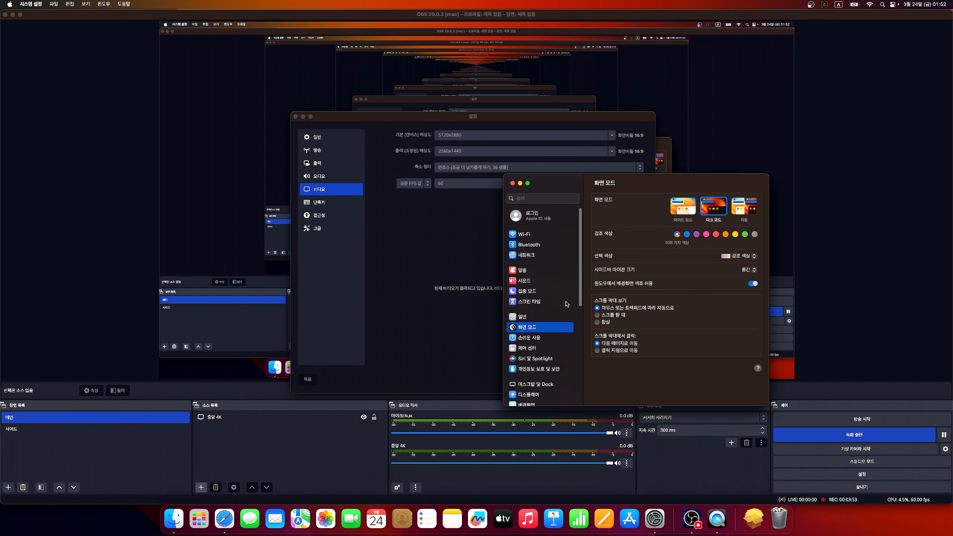
click(533, 387)
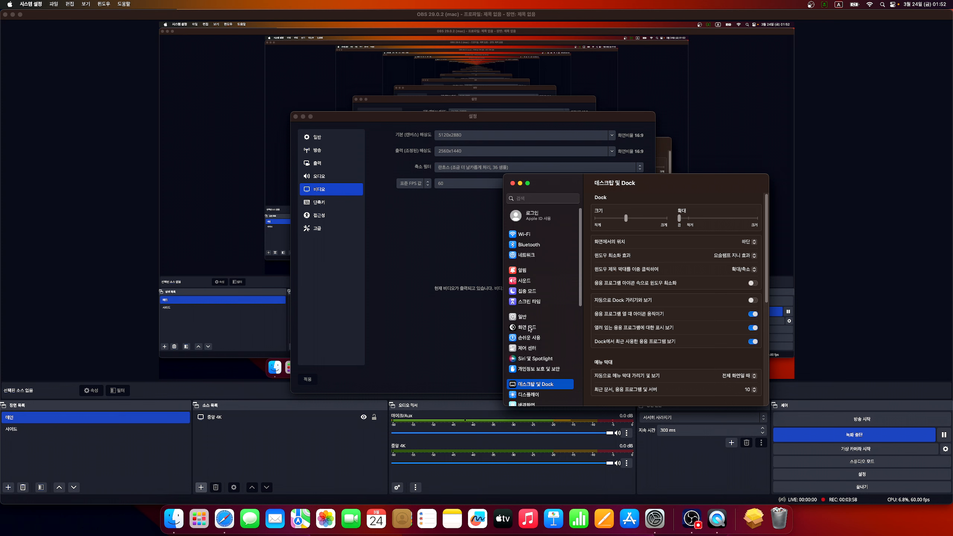
click(533, 395)
click(533, 388)
scroll(528, 319, down, 2)
click(527, 361)
click(528, 354)
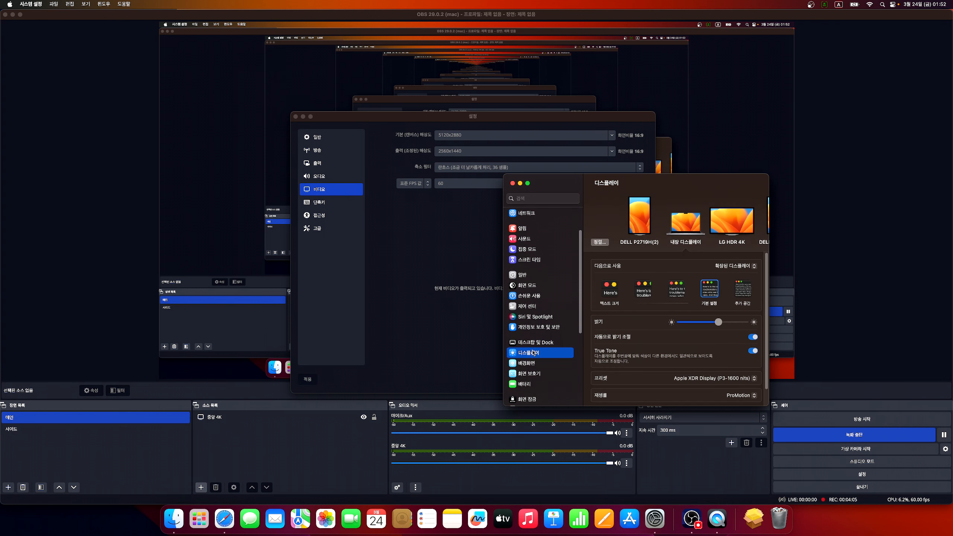
click(734, 225)
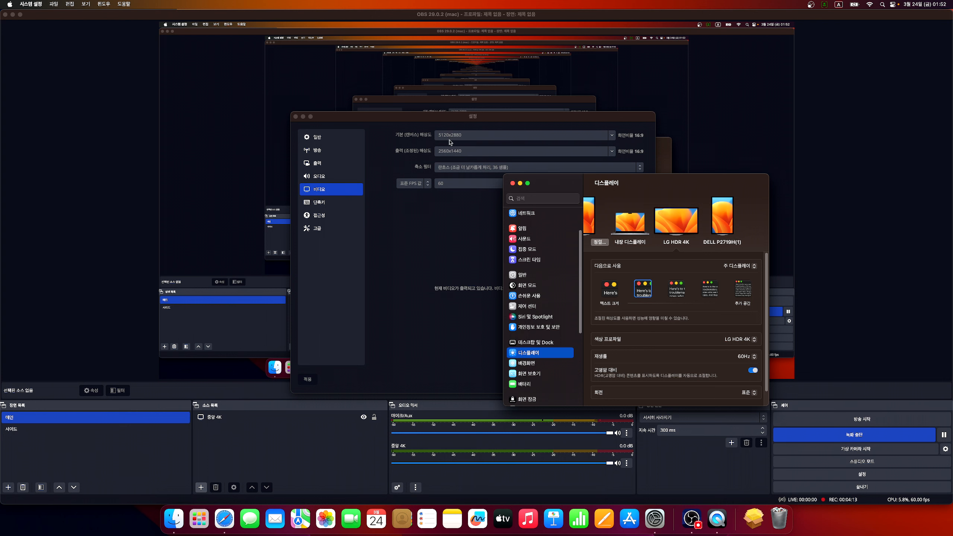
click(512, 184)
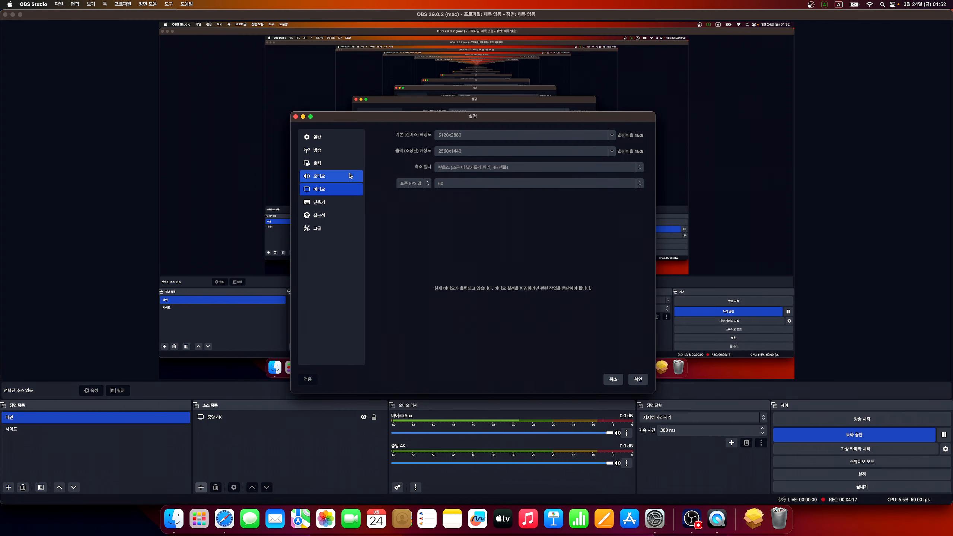
- Examine the devices available for desktop audio and Mic/Aux audio in the audio settings, leaving both choices as they are
click(327, 180)
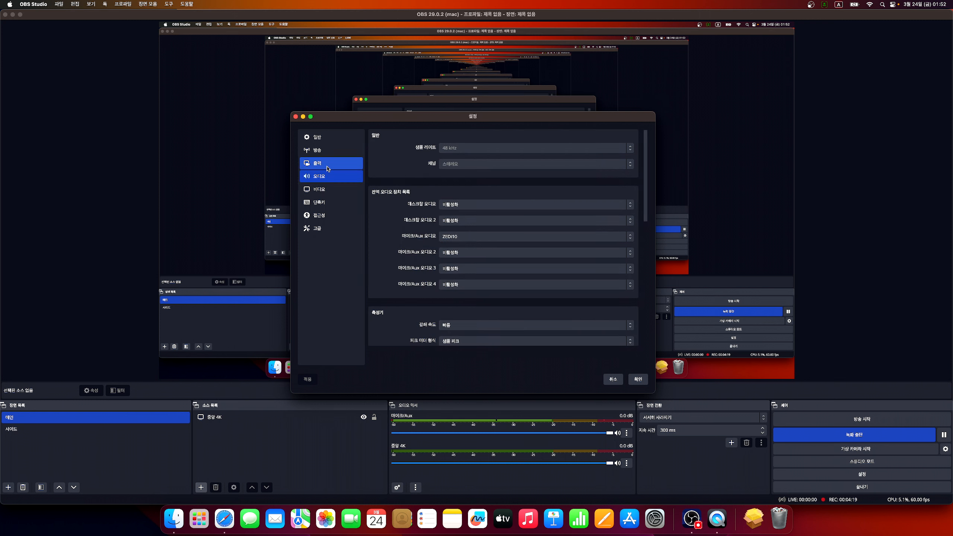
click(485, 205)
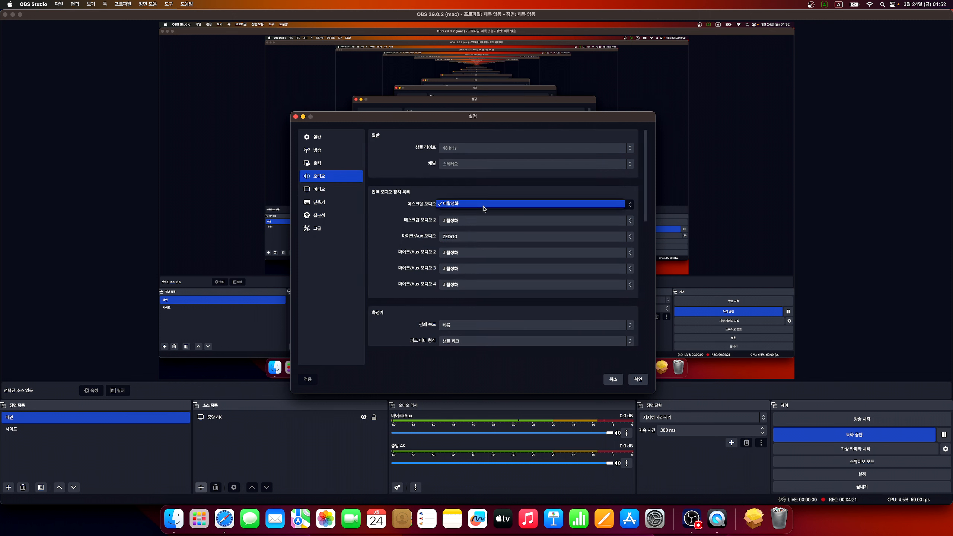
click(409, 205)
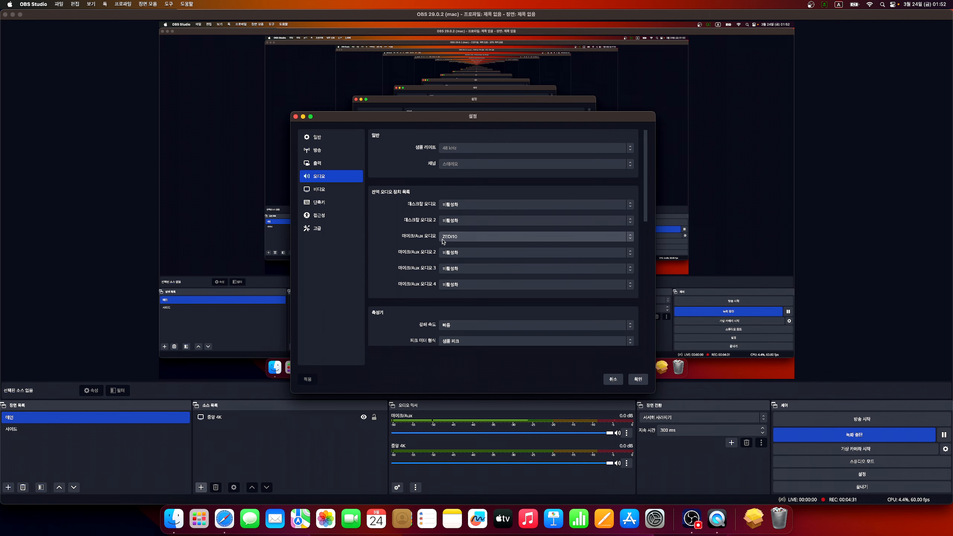
click(466, 240)
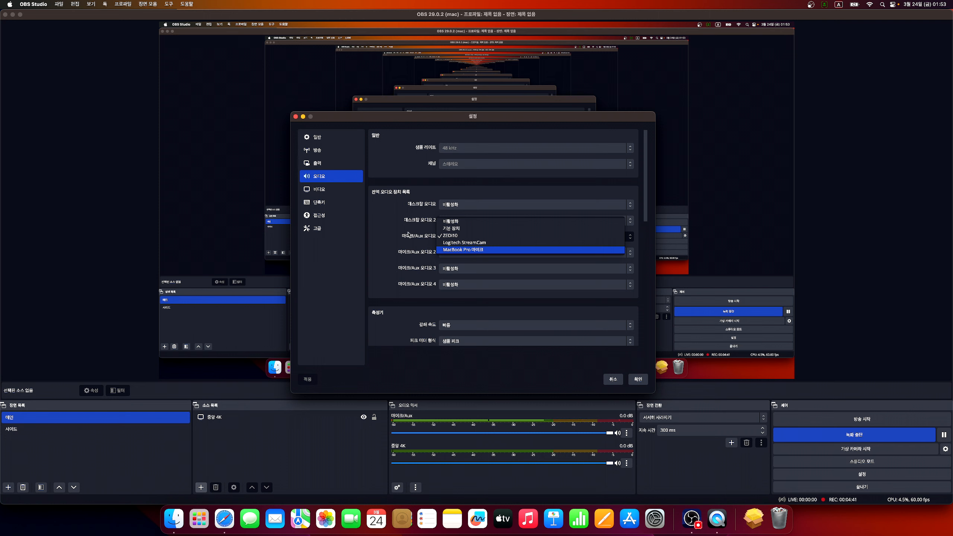
click(408, 236)
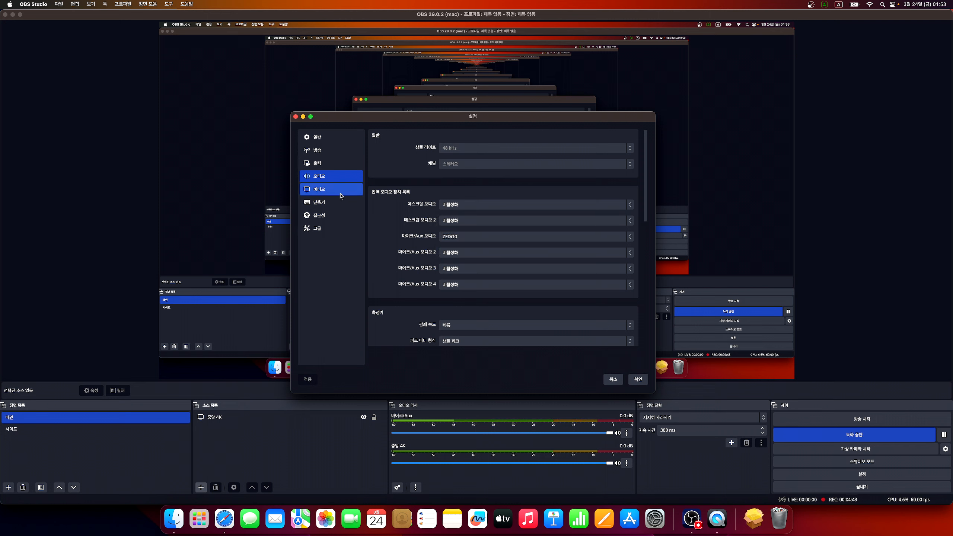
- Glance at the streaming output settings, then re-examine the Mic/Aux input devices in the audio settings without picking another one
click(328, 163)
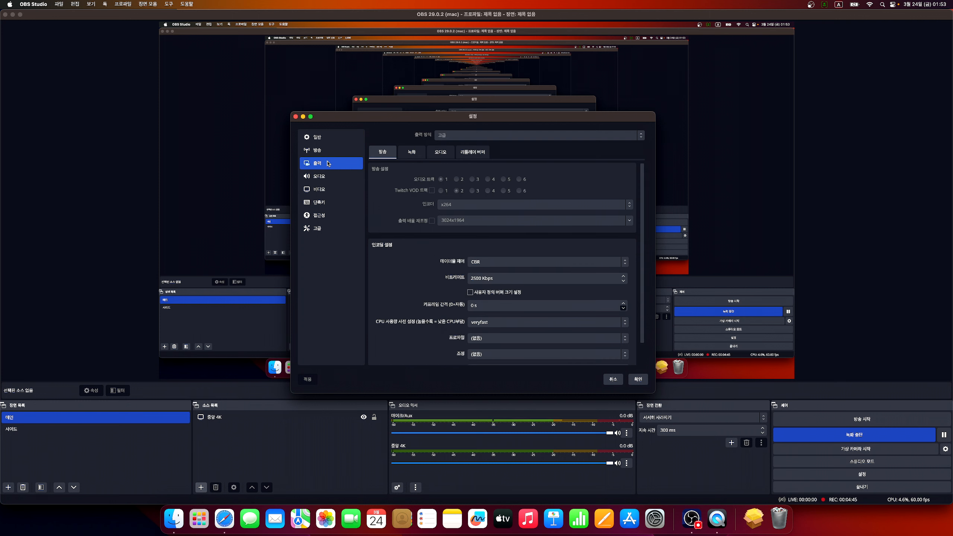
click(325, 182)
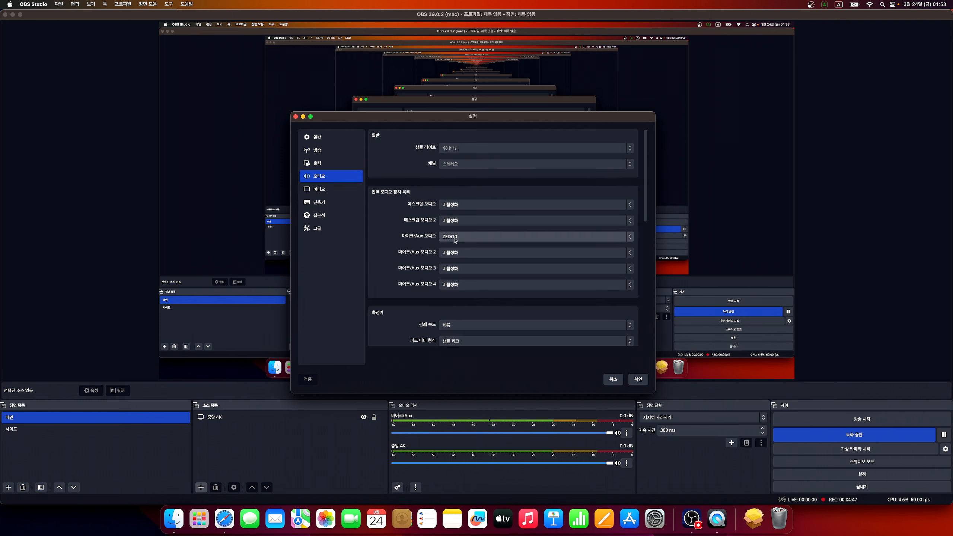
click(459, 240)
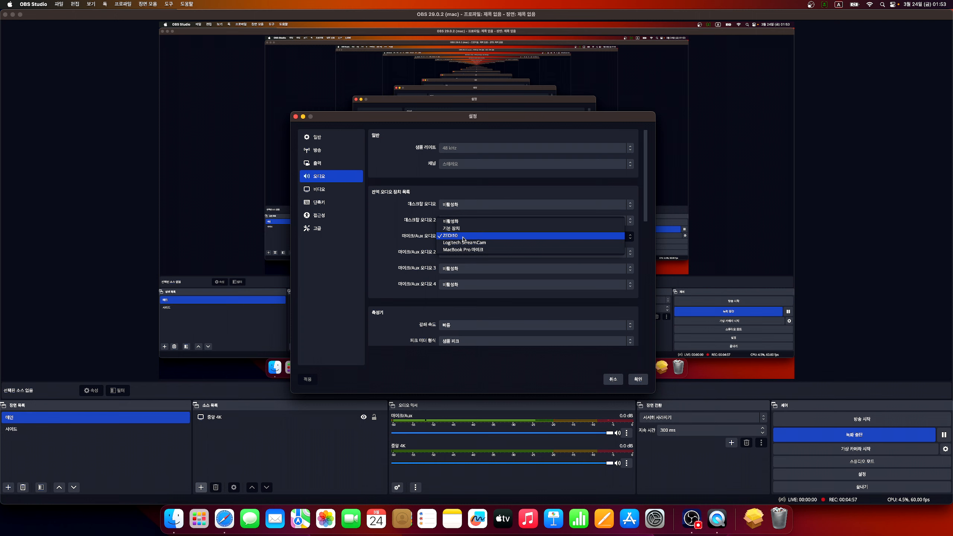
click(417, 243)
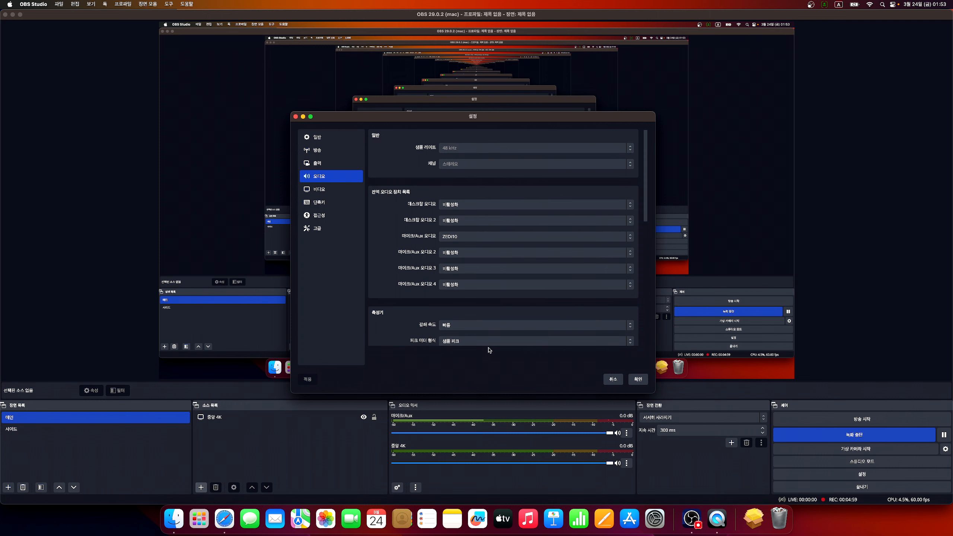
click(468, 238)
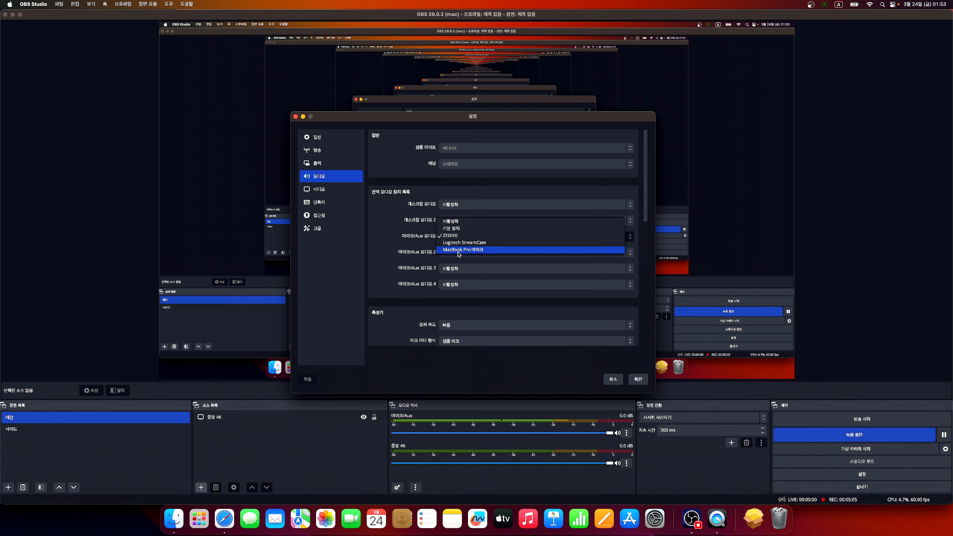
click(419, 246)
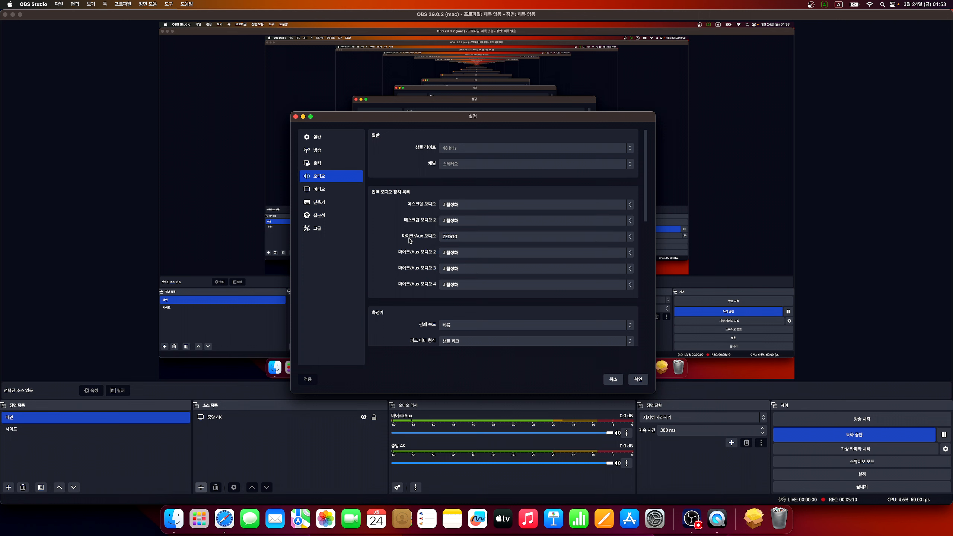
- Review the recording format and encoder in the output settings, then the automatic mp4 remux option in the advanced settings
click(321, 163)
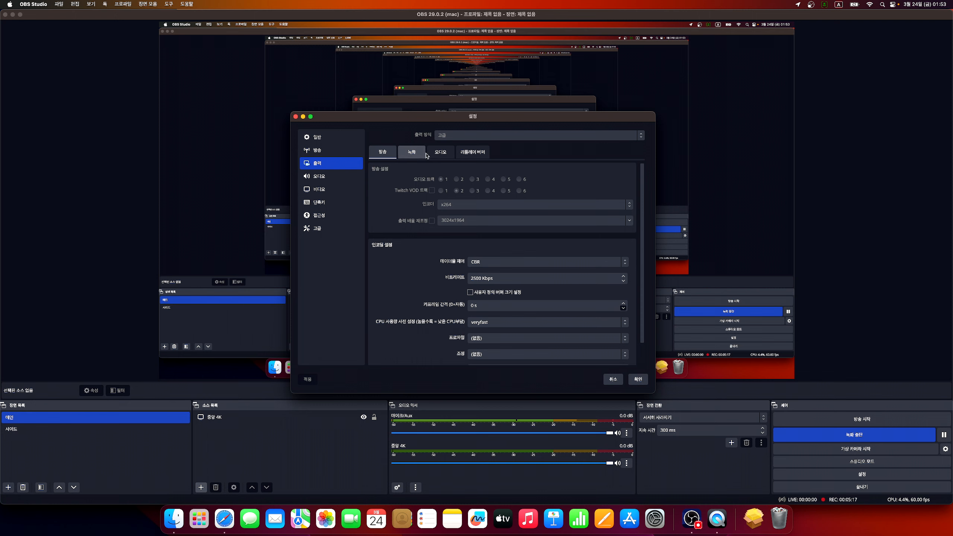
click(421, 155)
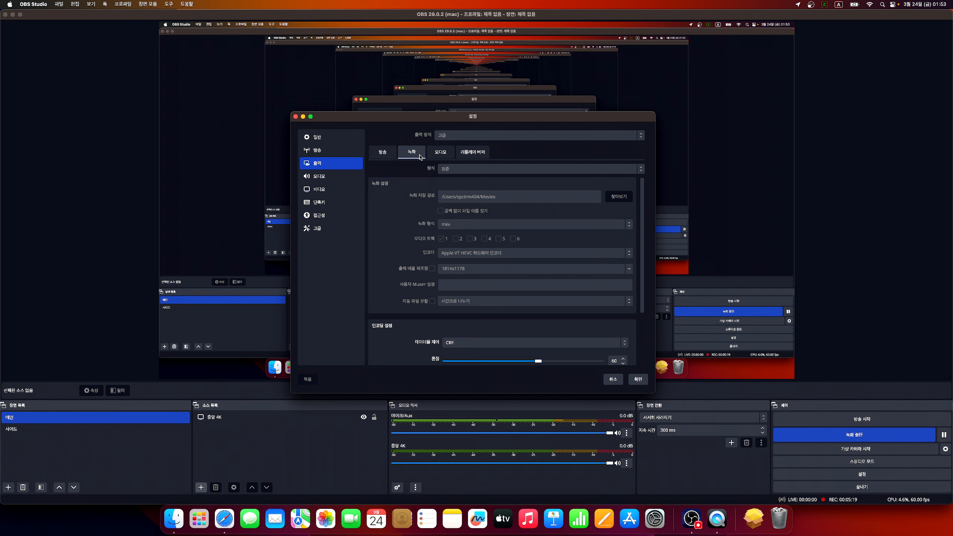
scroll(453, 211, down, 1)
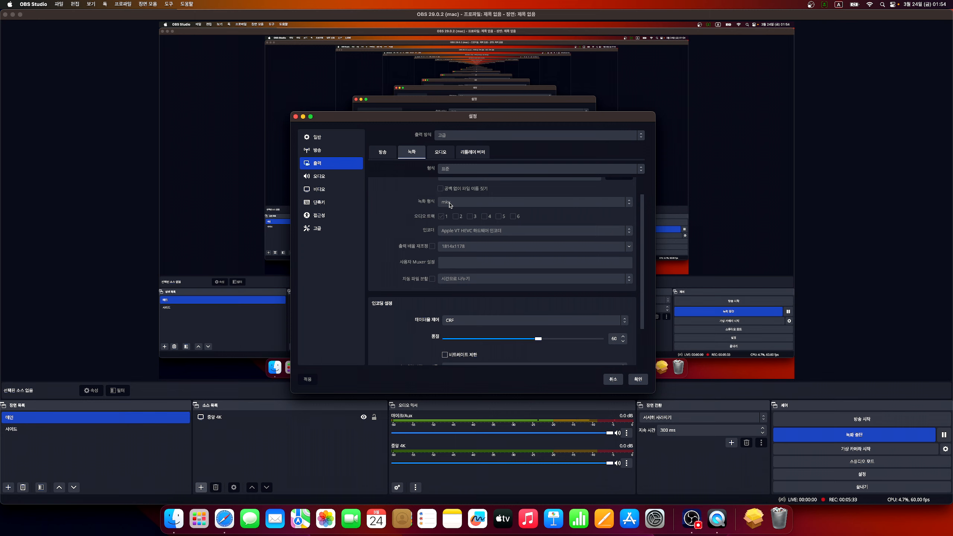
click(331, 228)
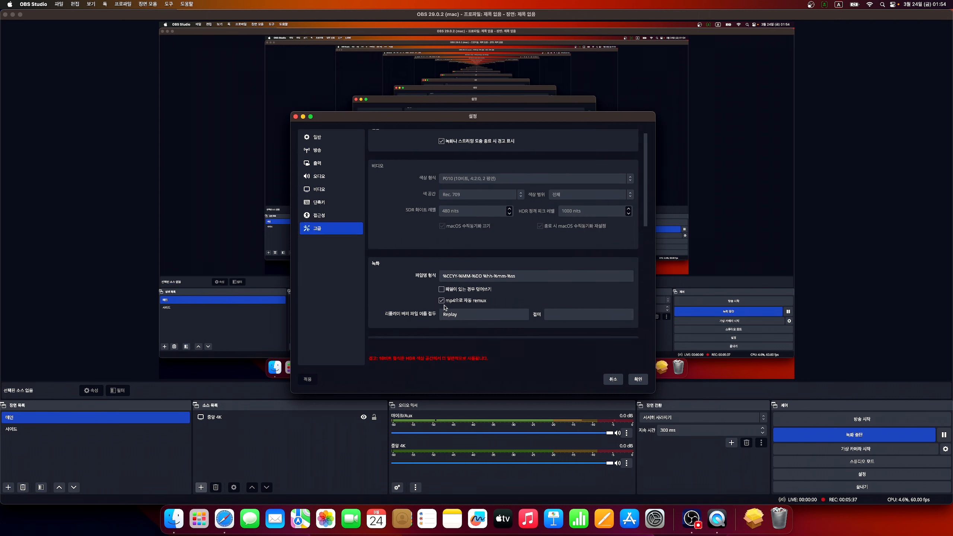
- Return to the recording output settings and bring the Finder window of the 동영상 folder over them
click(316, 154)
click(317, 164)
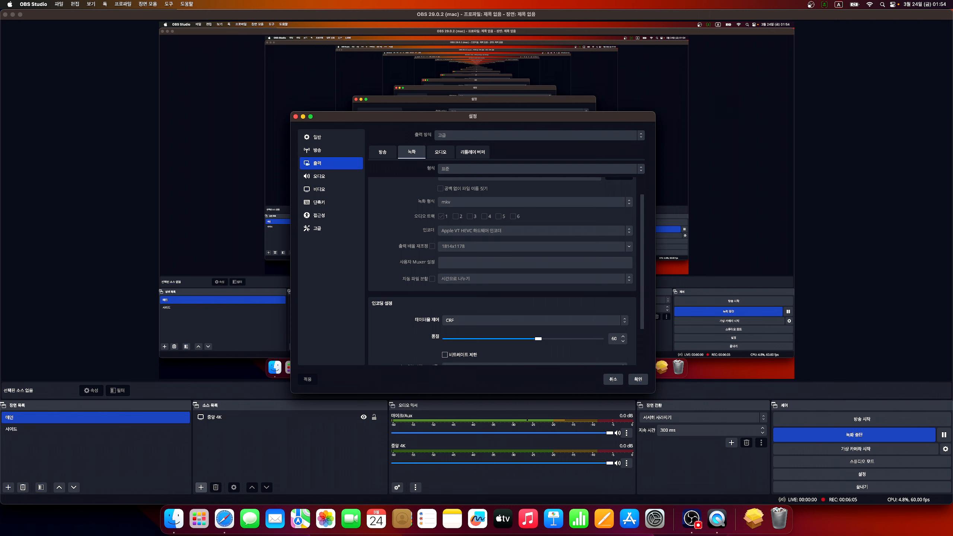
drag(952, 263, 422, 193)
click(525, 275)
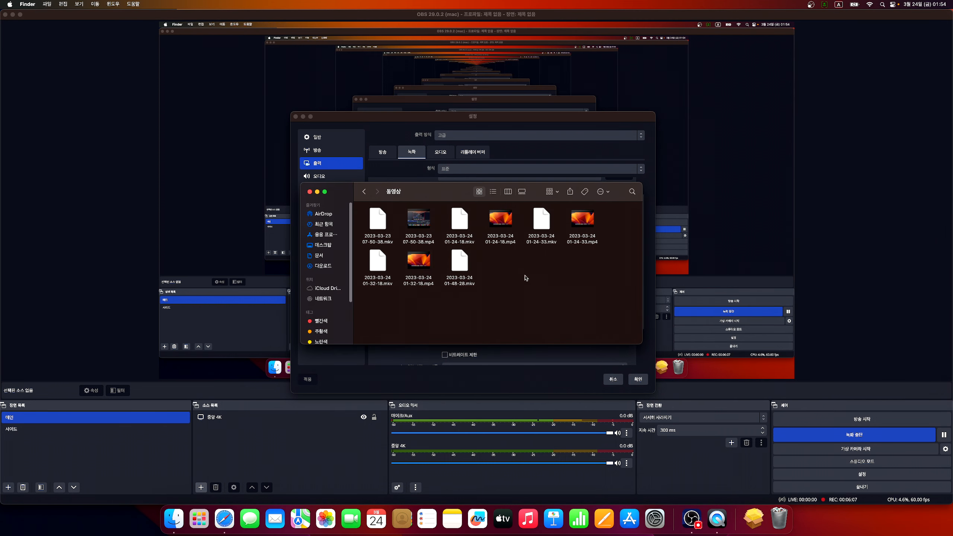
- Compare the mkv recordings with their mp4 copies in Finder, then move that window off the screen and return to the OBS settings
click(384, 236)
click(431, 241)
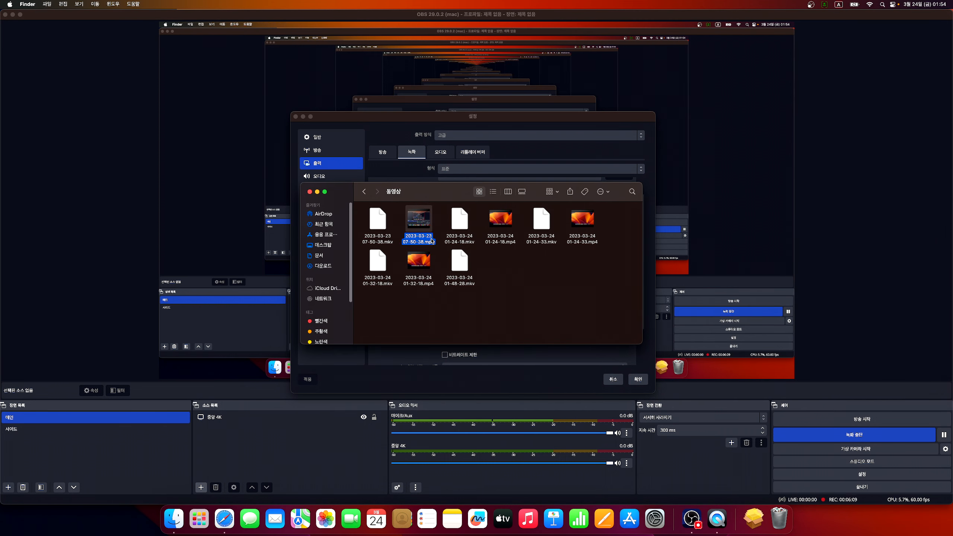
click(470, 241)
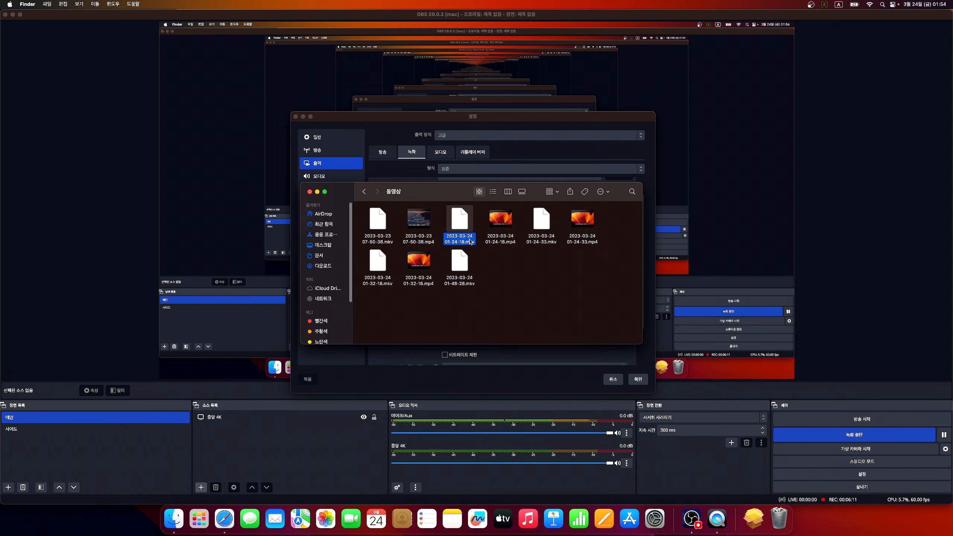
click(502, 239)
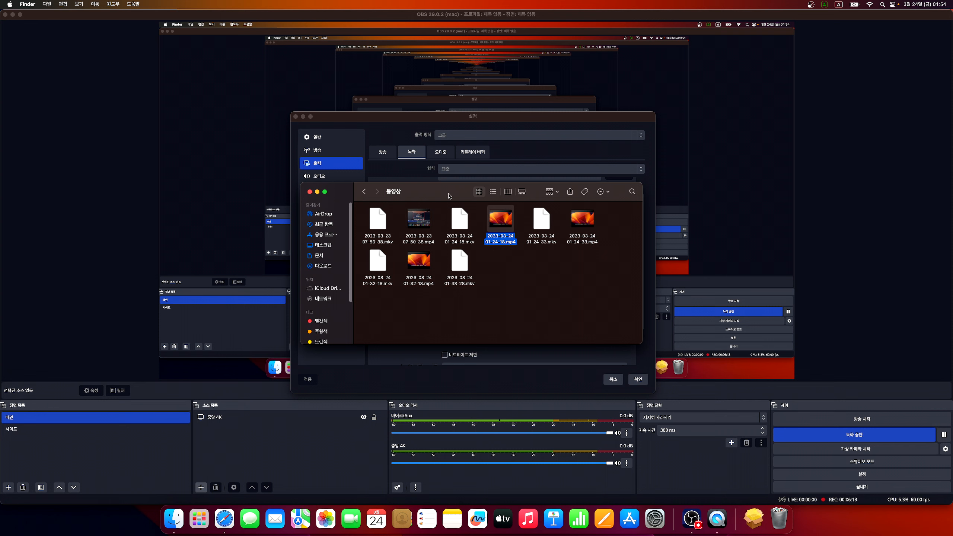
click(380, 243)
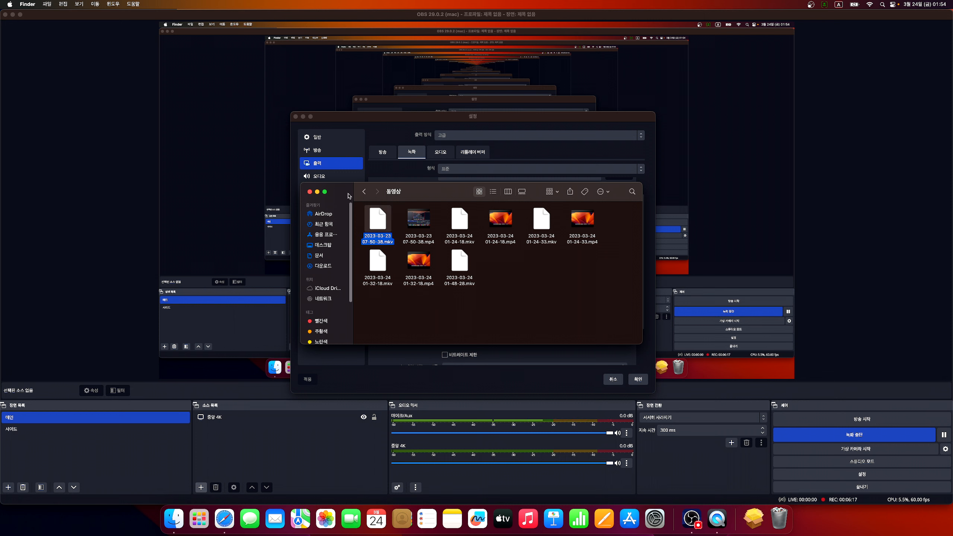
click(417, 235)
drag(407, 193, 952, 165)
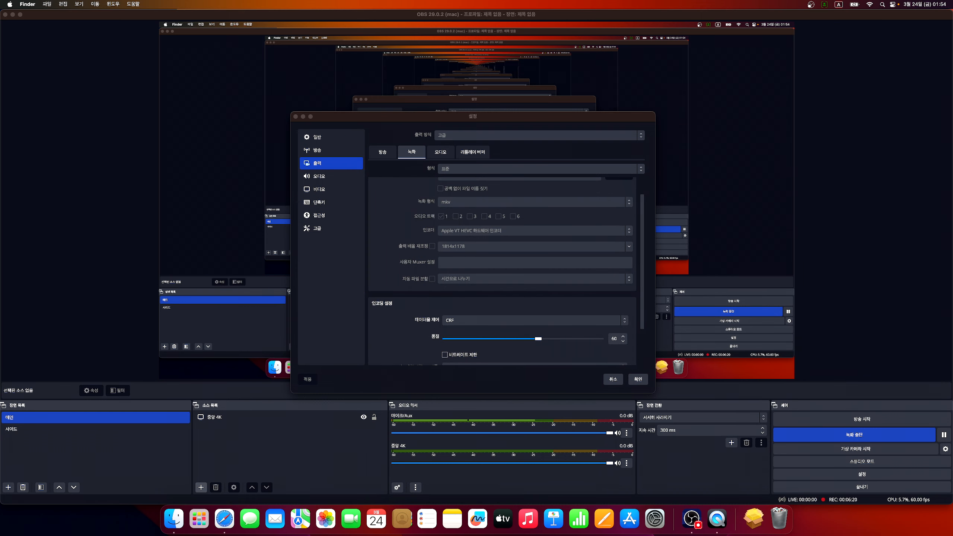
click(475, 167)
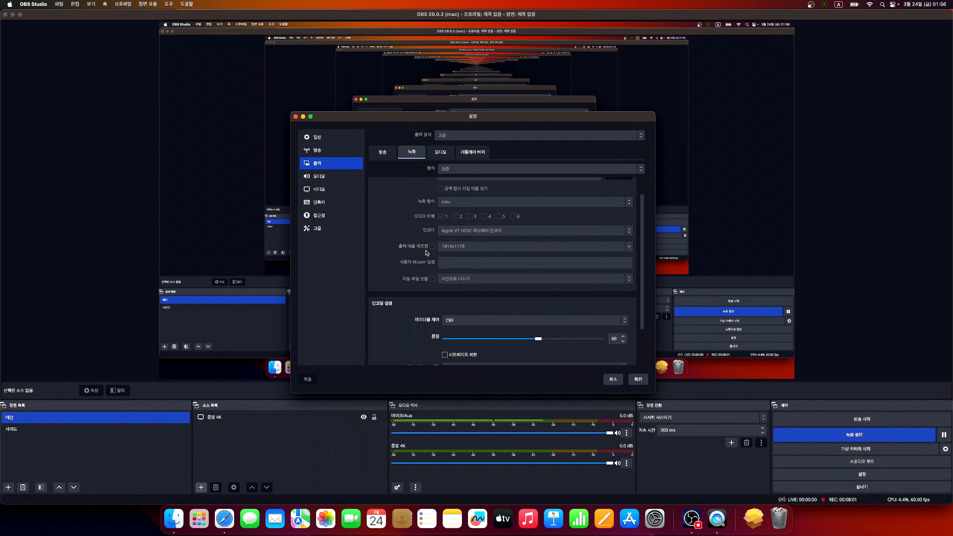
- Examine the rate control options and the quality setting in the recording encoder settings, keeping CRF selected
scroll(428, 255, down, 3)
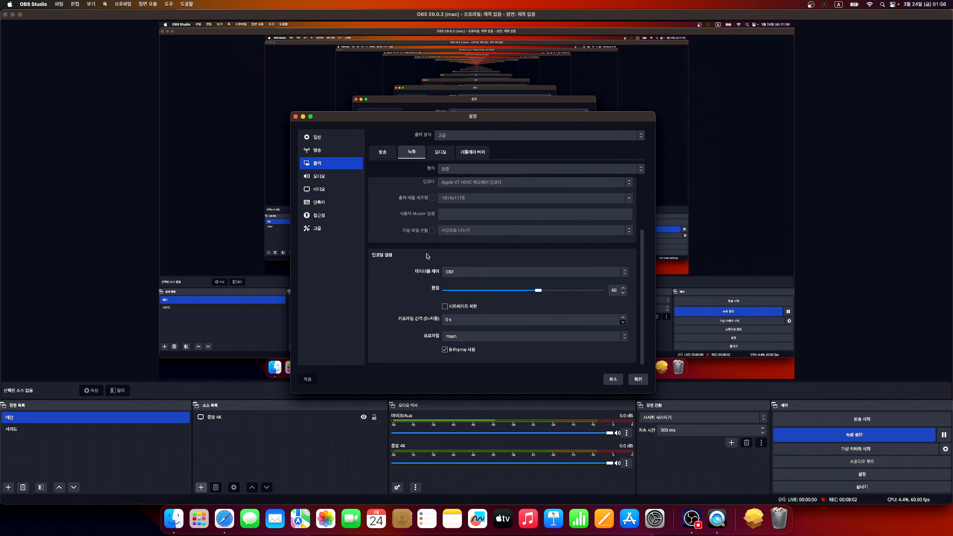
click(464, 275)
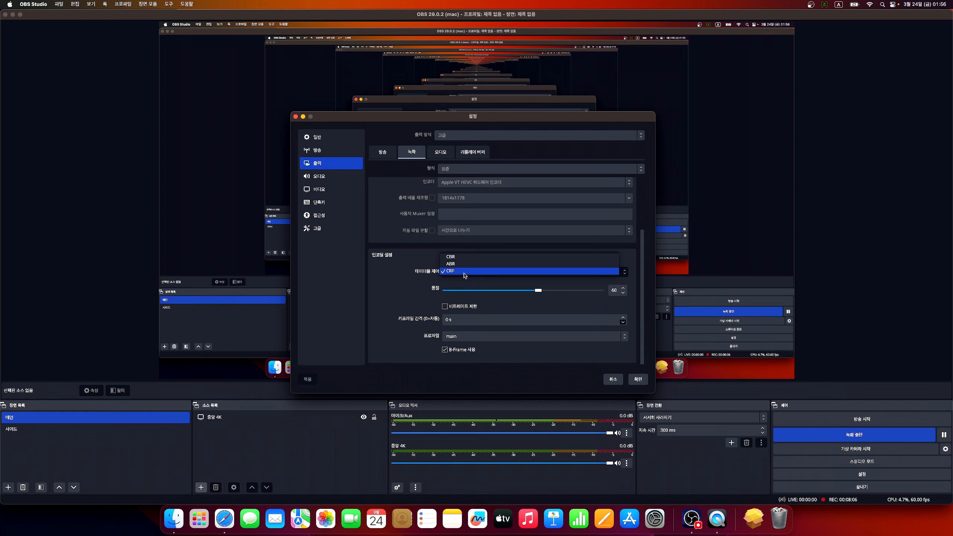
click(413, 279)
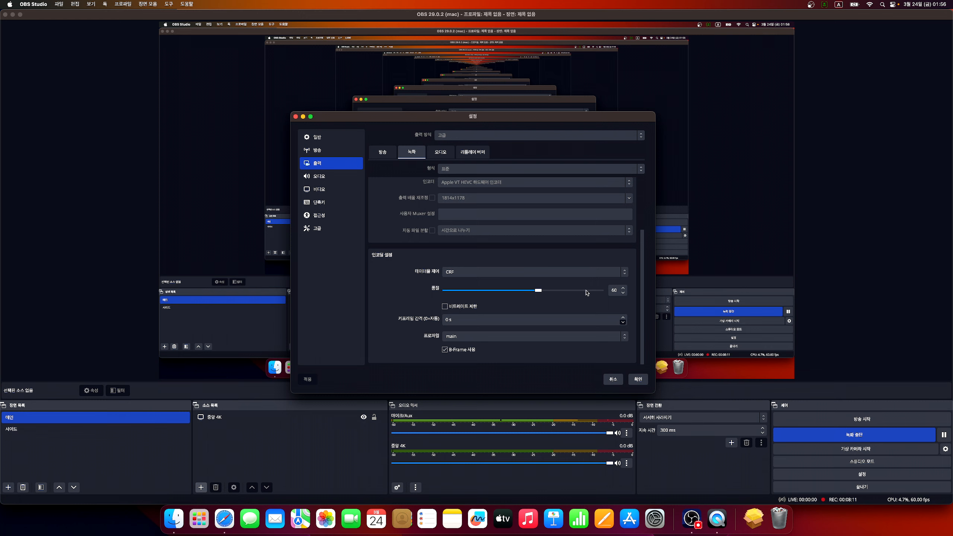
click(469, 274)
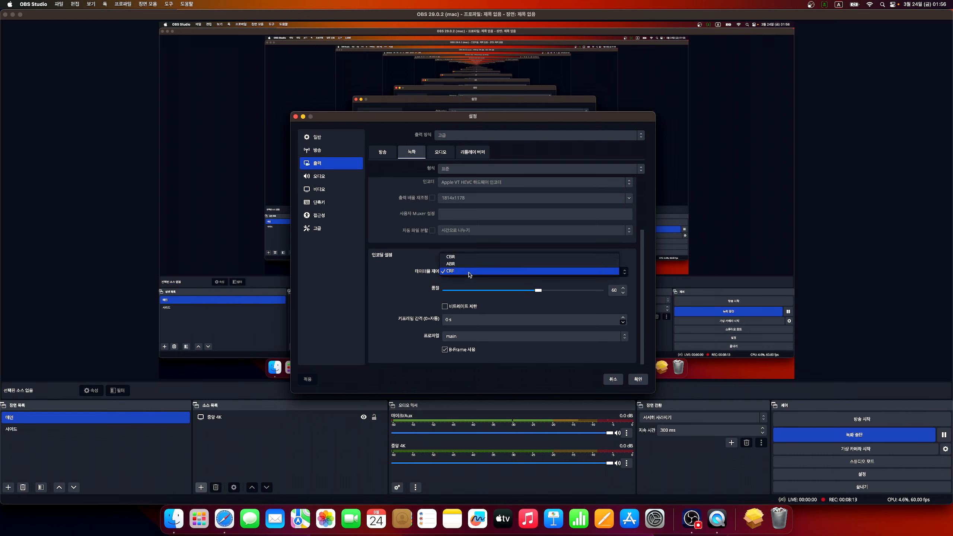
click(415, 281)
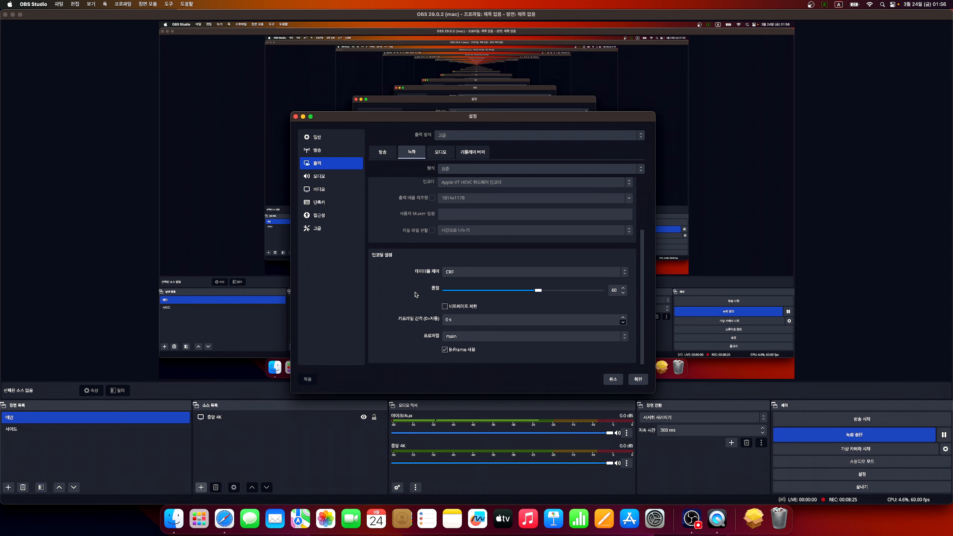
scroll(416, 264, up, 4)
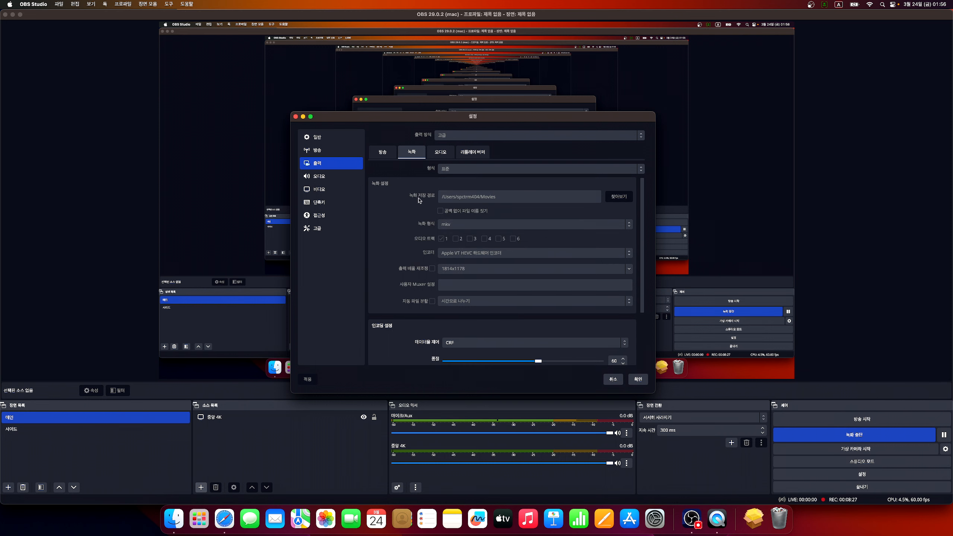
- Review the audio track bitrates in the output settings and the general settings, then accept and close the settings
click(440, 152)
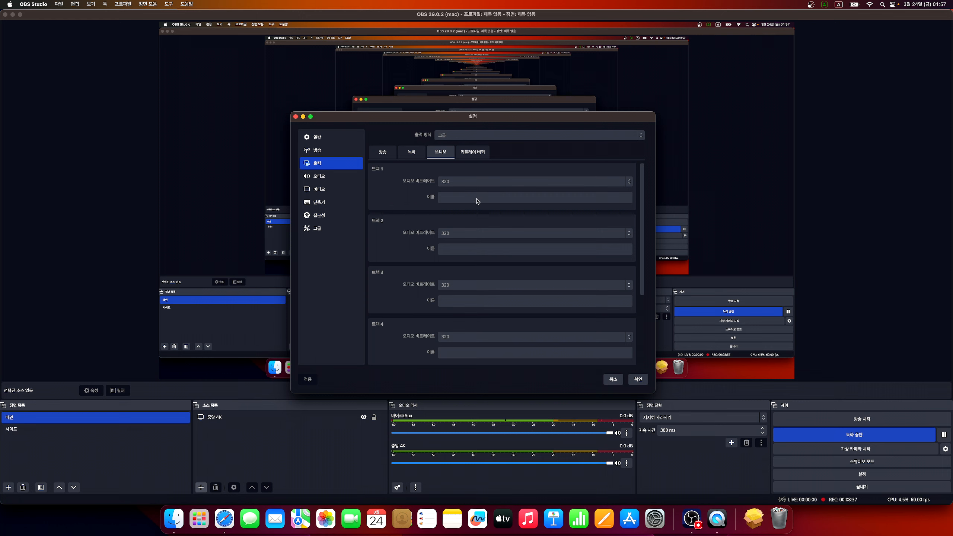
click(318, 151)
click(317, 137)
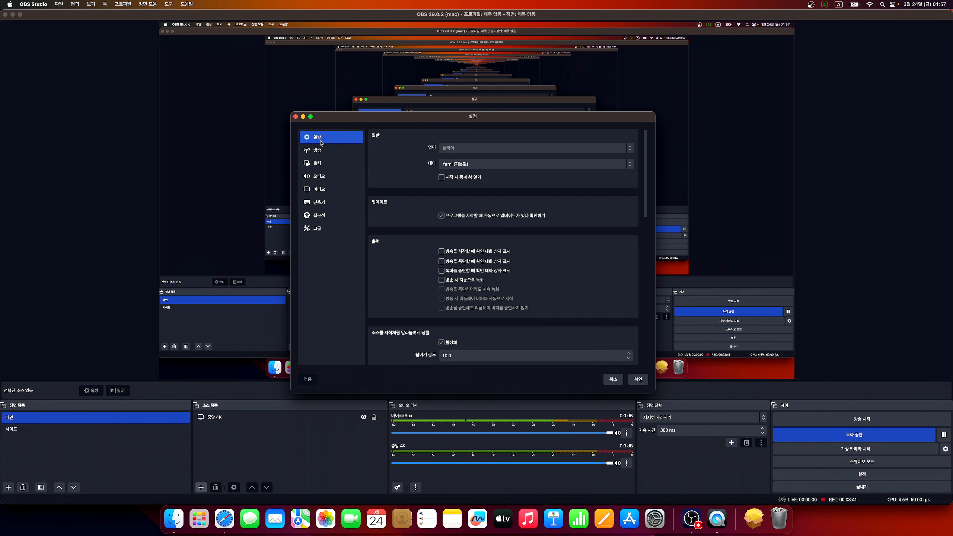
scroll(379, 229, down, 10)
scroll(379, 229, down, 10)
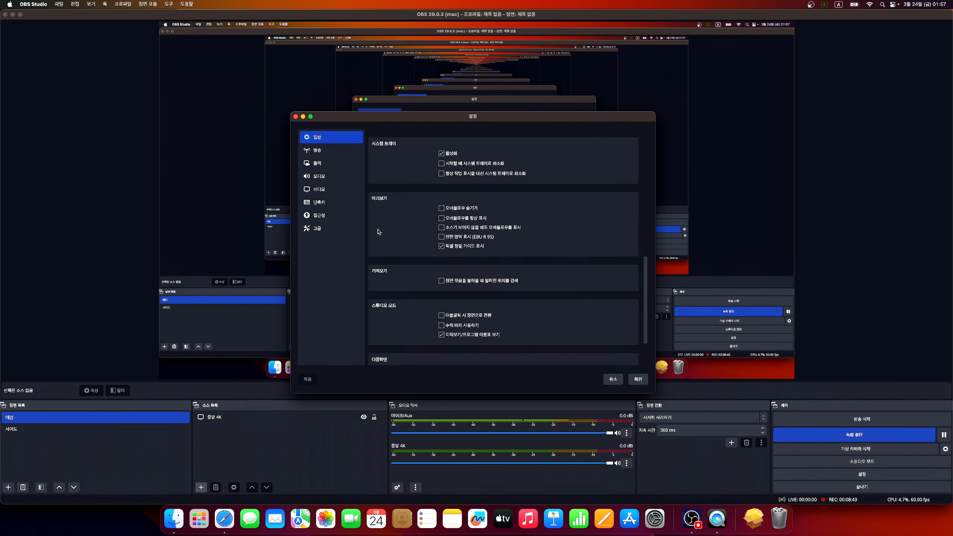
click(638, 379)
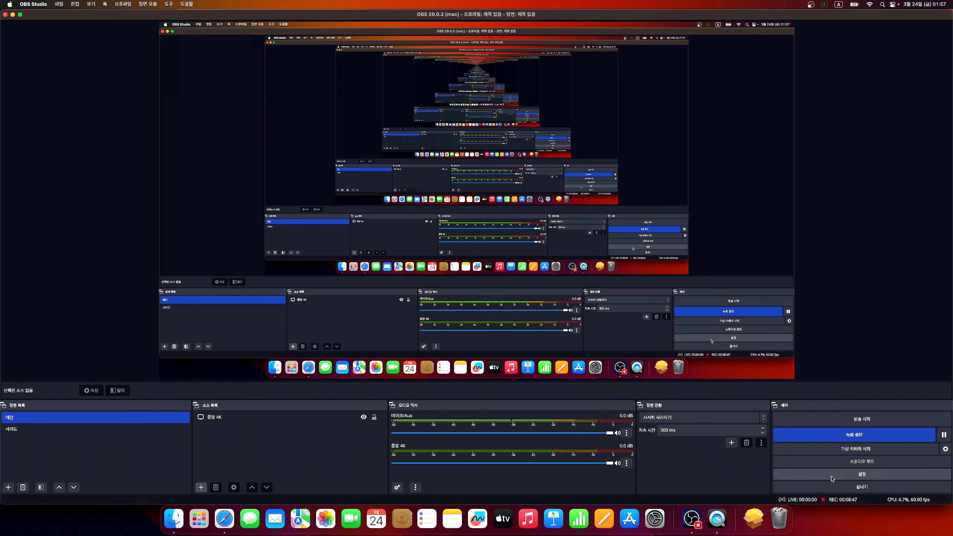